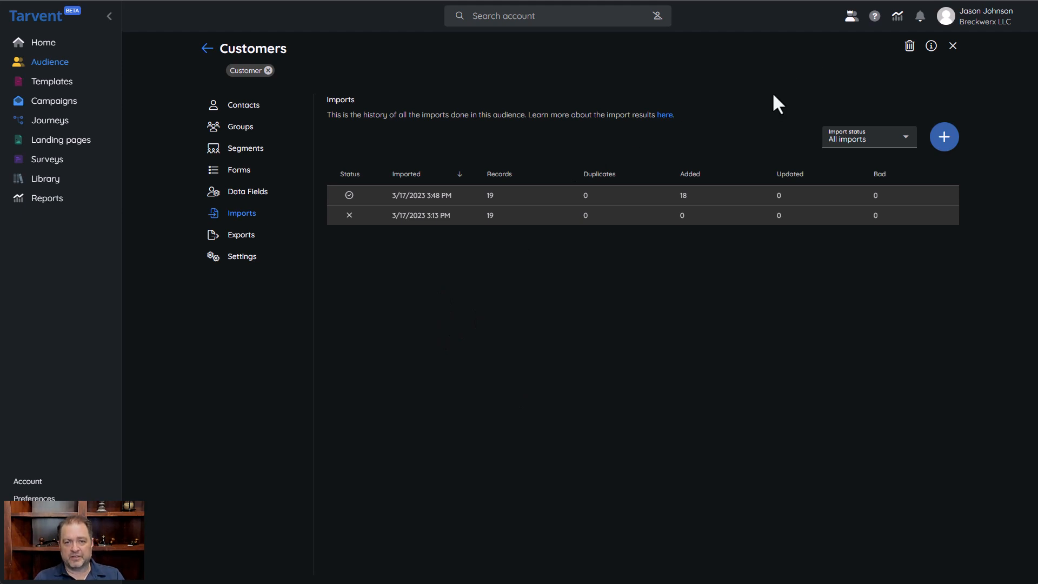
Step: Review the details of the 3:48 PM import, including its import settings, and the details of the 3:13 PM import
click(419, 208)
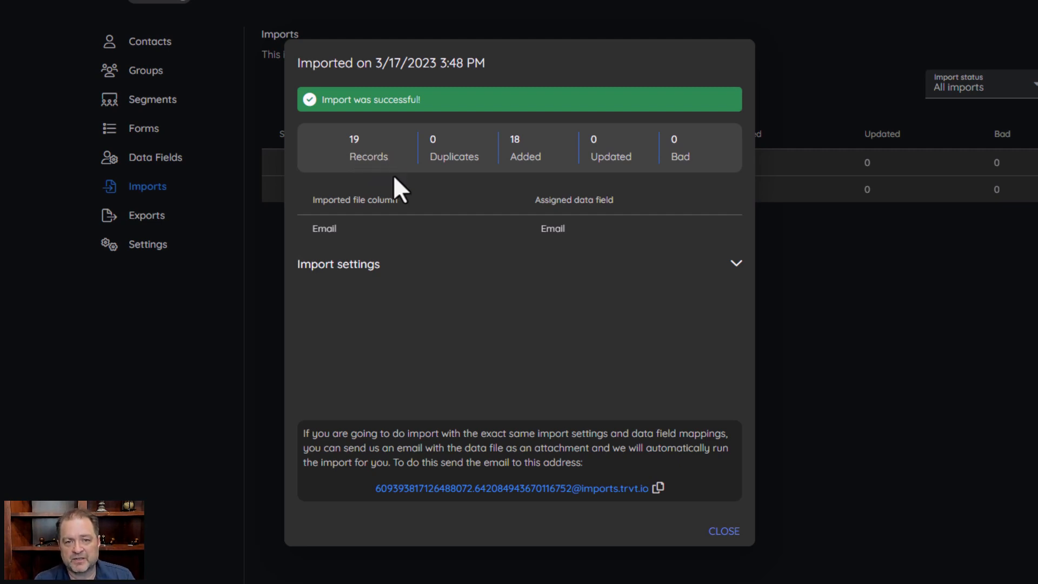
click(736, 264)
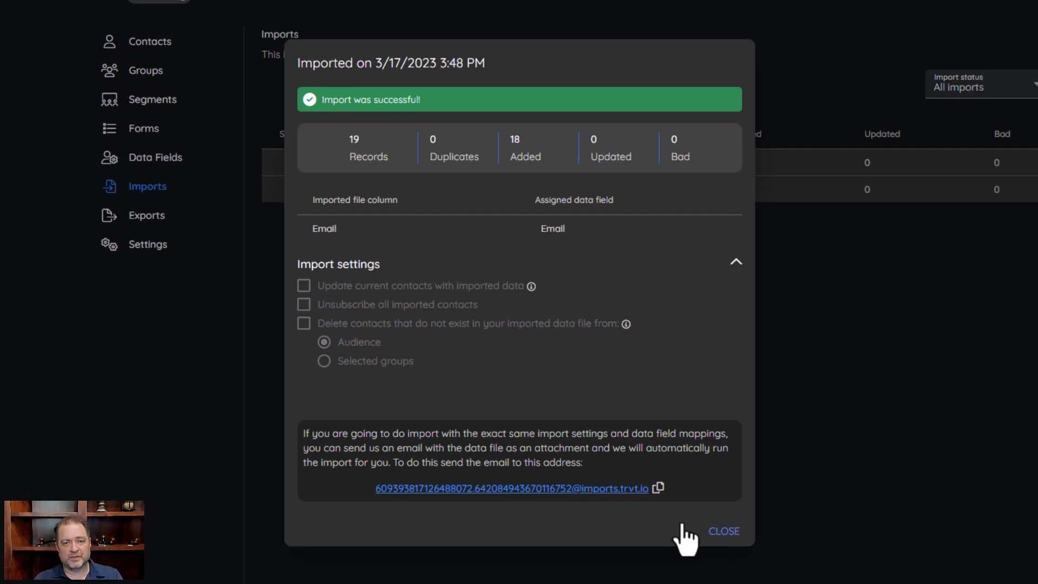
click(726, 532)
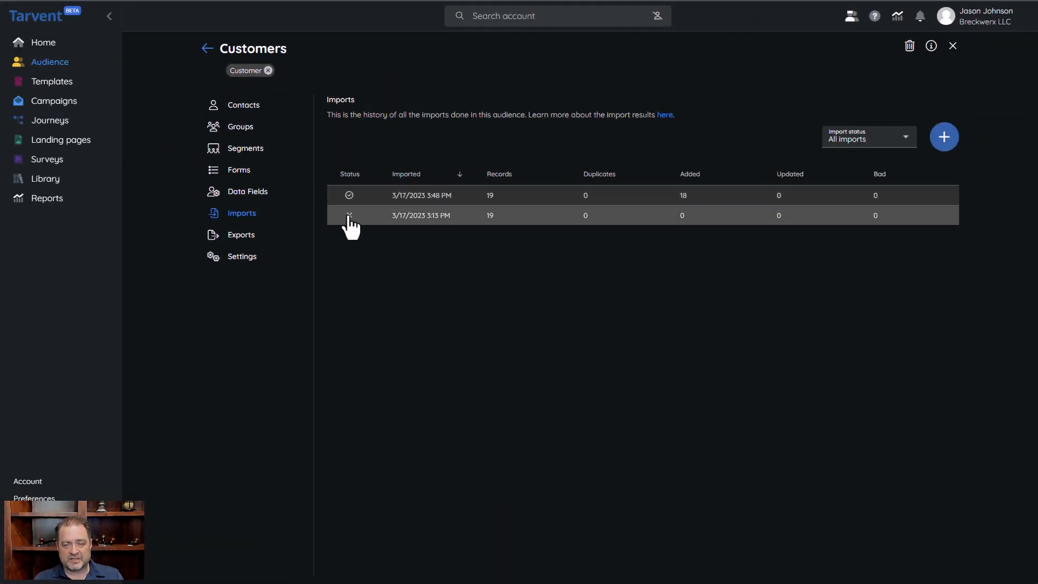
click(427, 219)
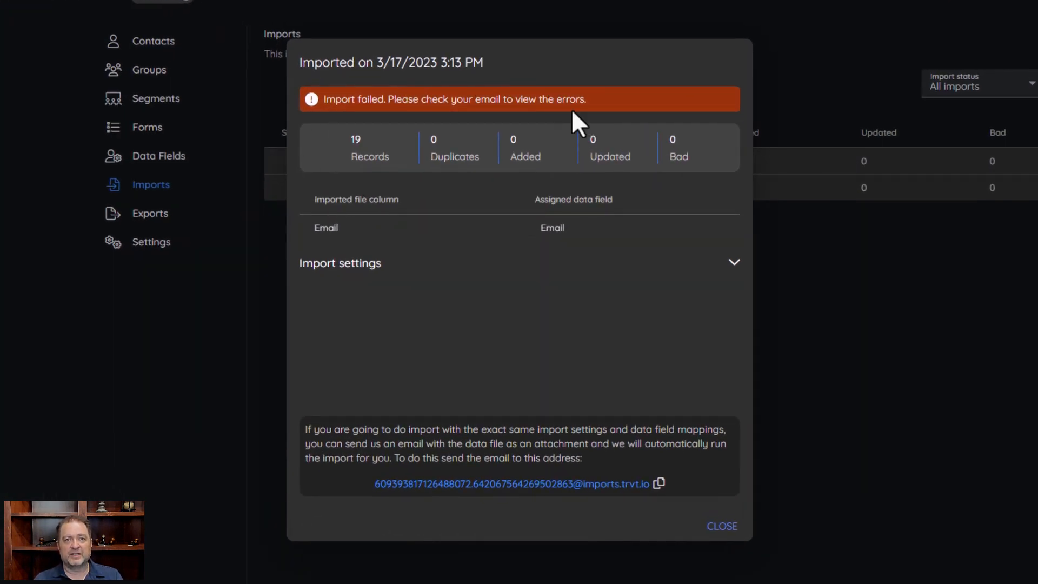
click(723, 527)
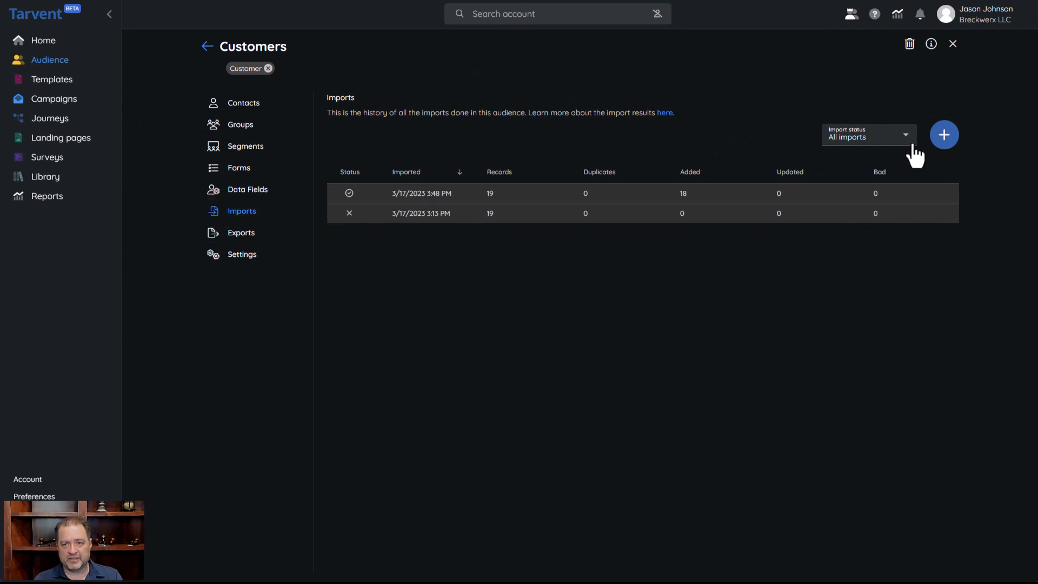
Step: Start a new contact import with Pasted text as the source and Tab as the delimiter
click(947, 138)
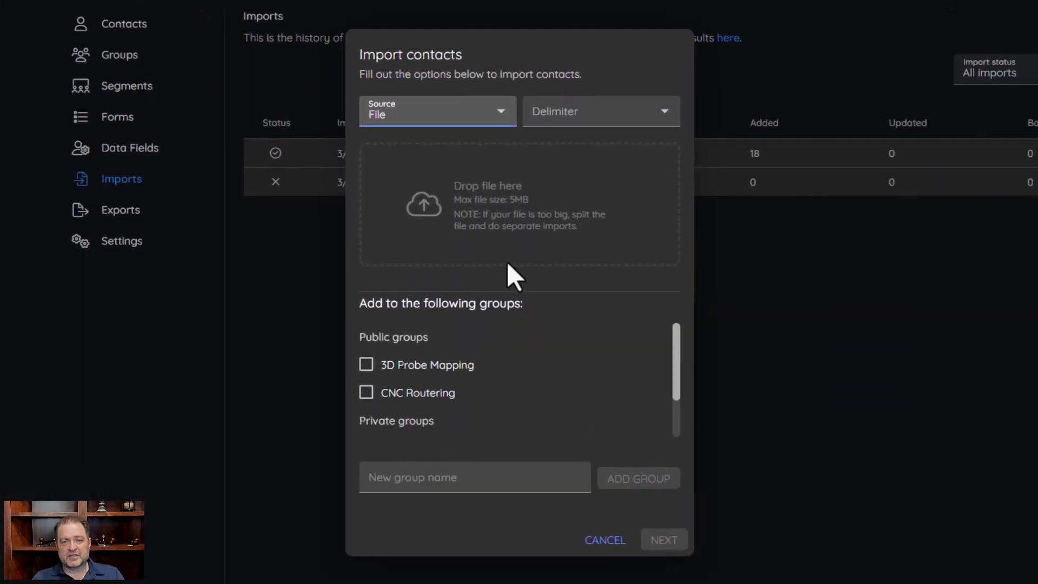
click(398, 117)
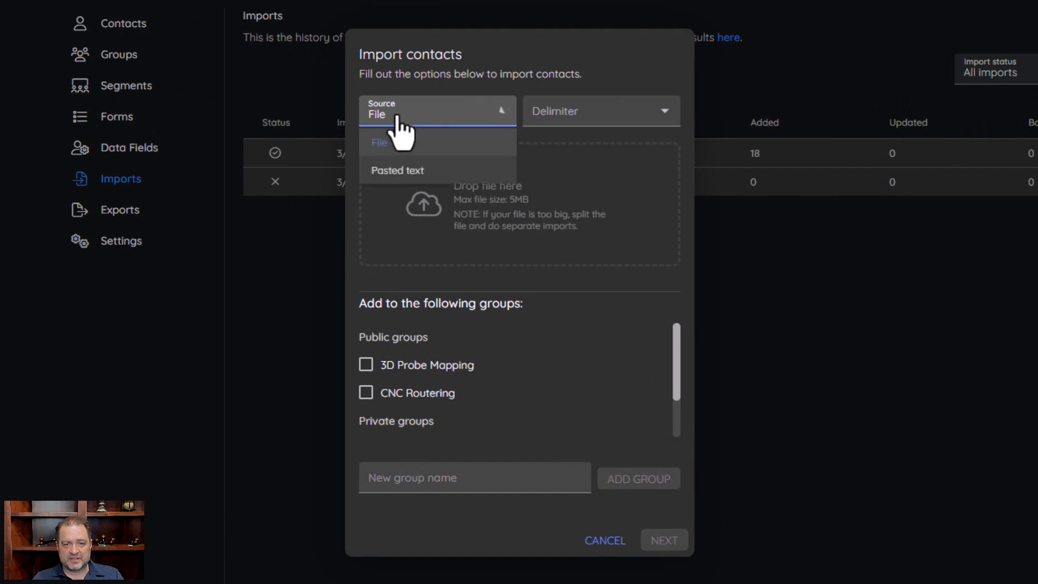
click(394, 172)
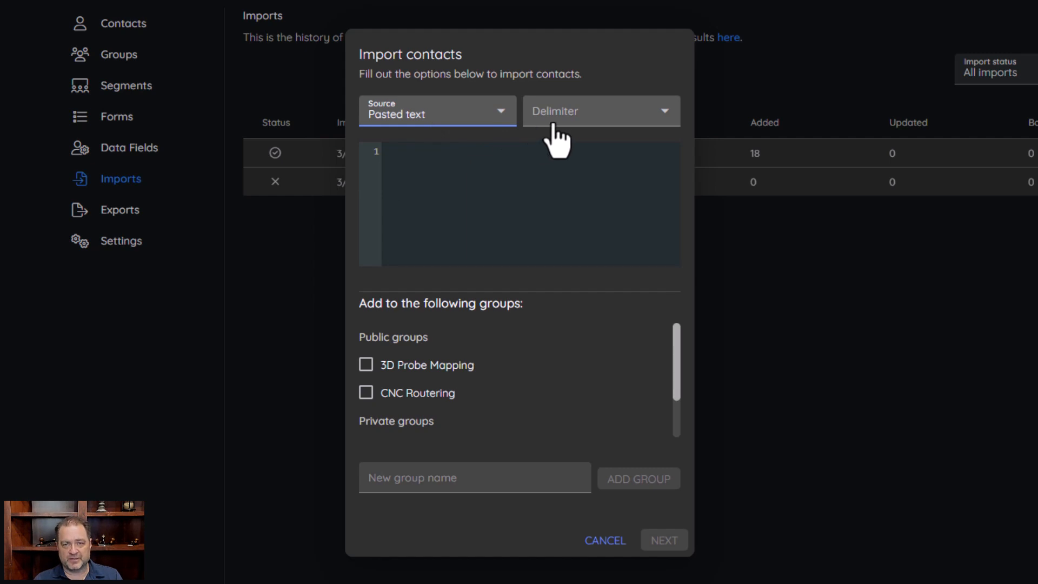
click(592, 116)
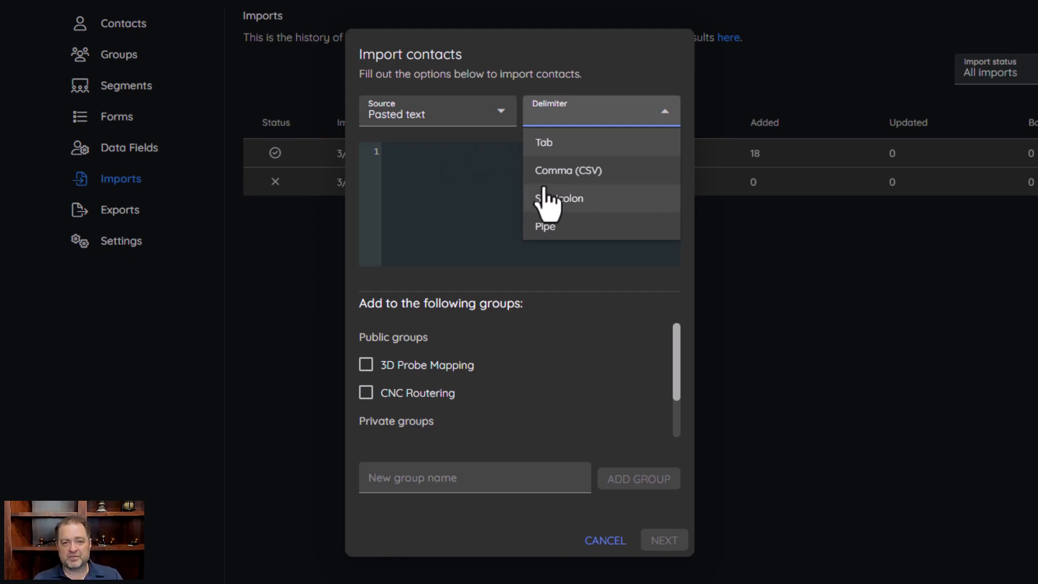
click(498, 186)
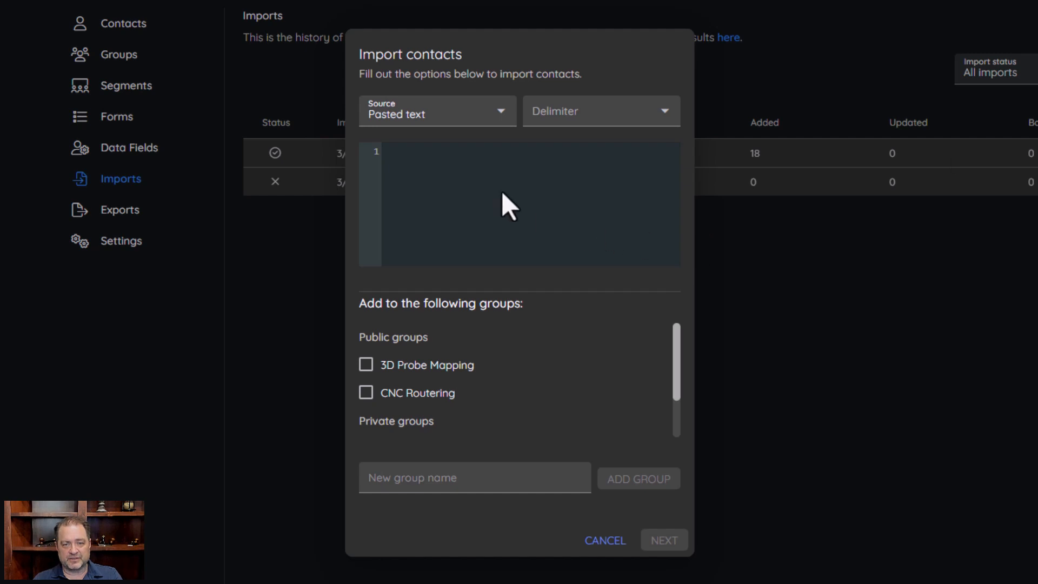
click(541, 118)
click(560, 155)
Step: Paste the three tab-separated contact rows of first name, last name and email, and check the separators between values
click(440, 163)
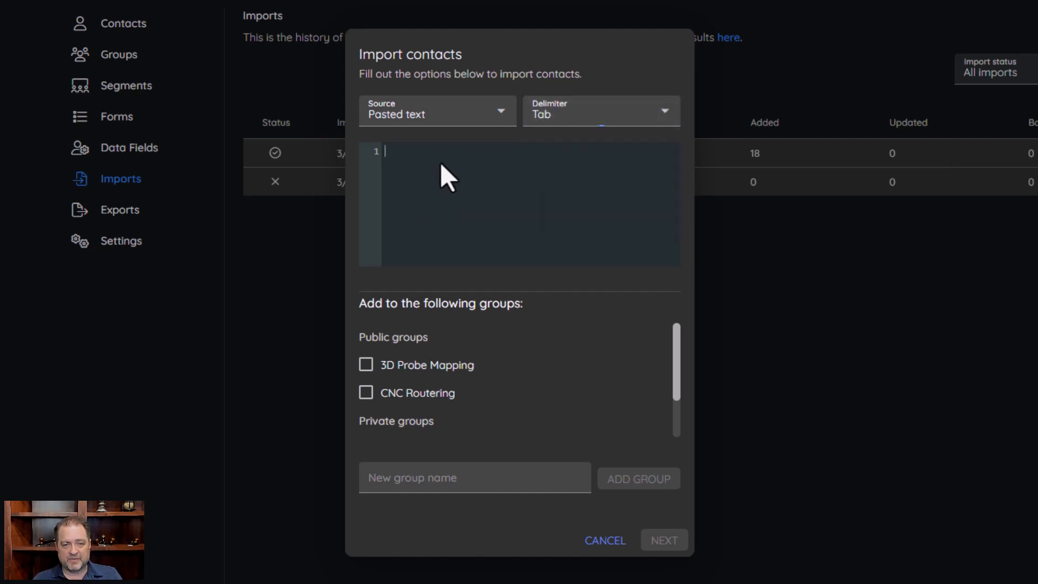
key(ctrl+v)
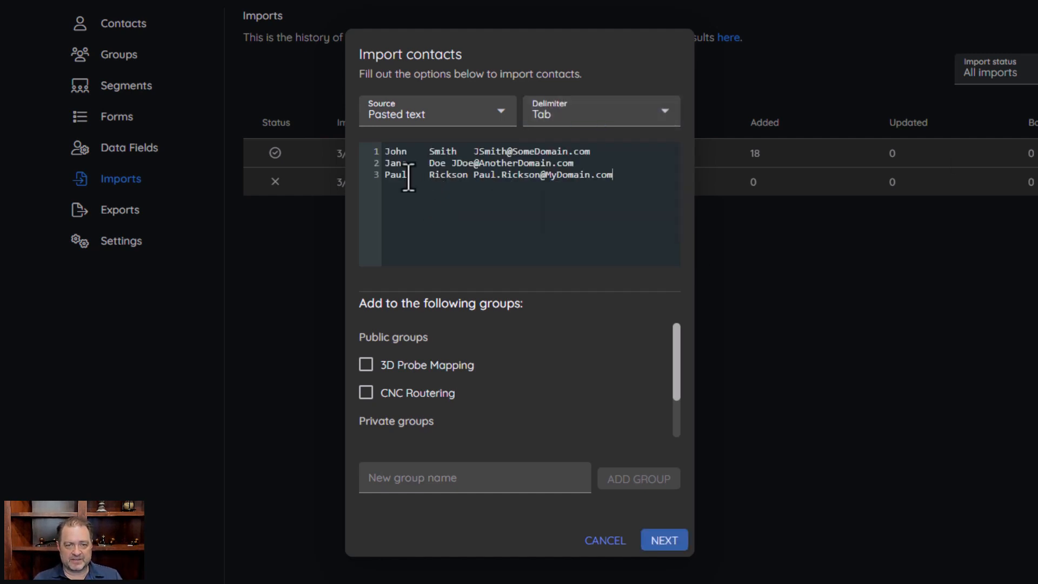
click(407, 151)
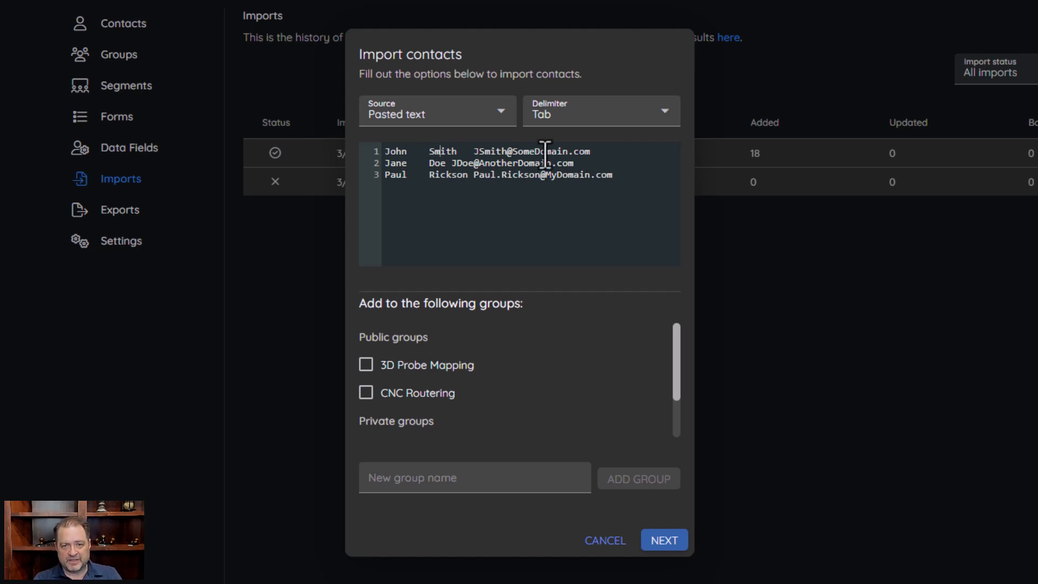
key(Right)
key(Right)
key(Right)
key(Down)
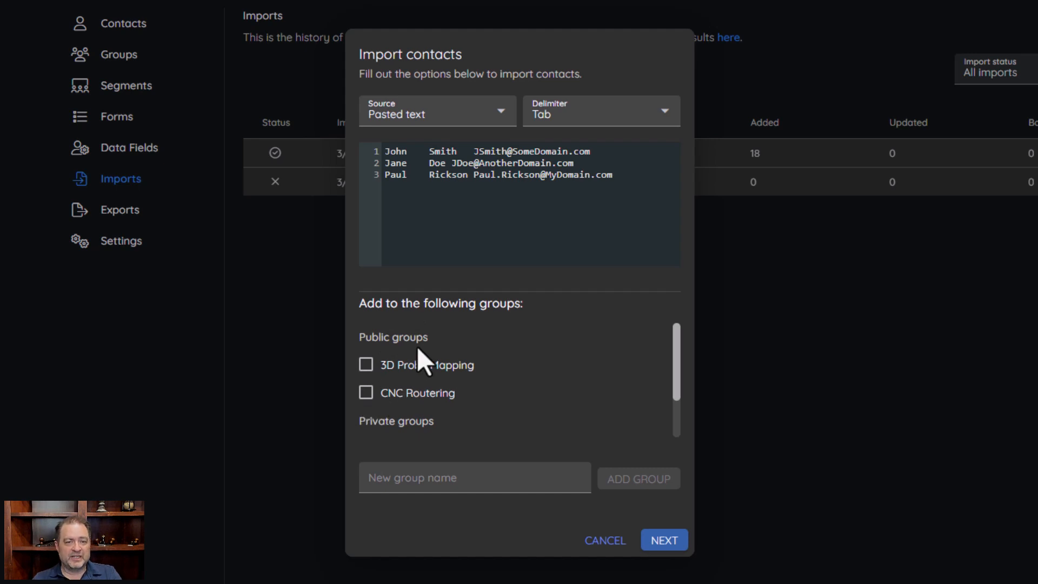
Step: Look over the public and private groups, leave them all unselected, and proceed to the column mapping
scroll(457, 390, down, 1)
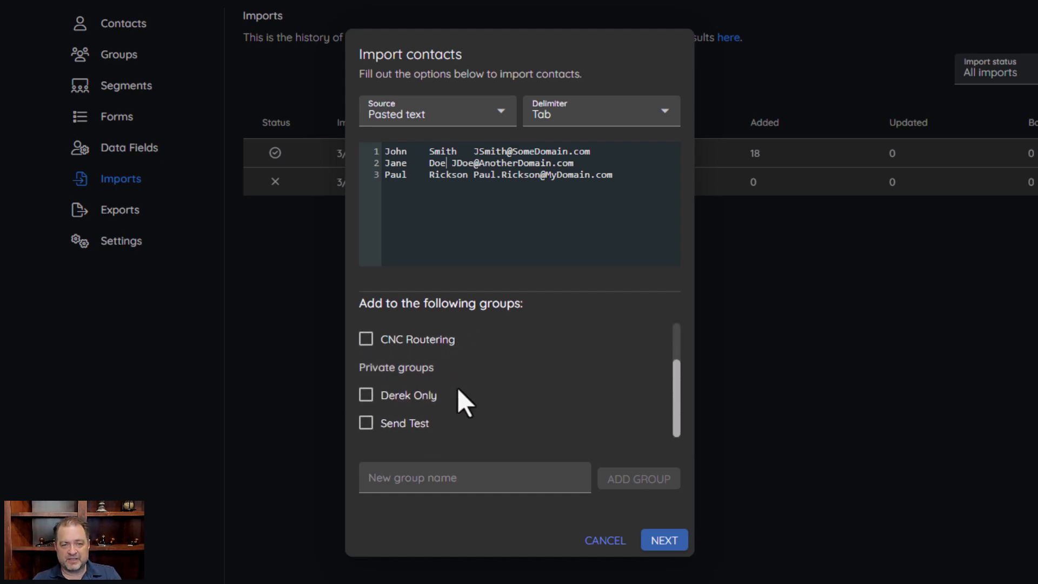
scroll(457, 389, up, 1)
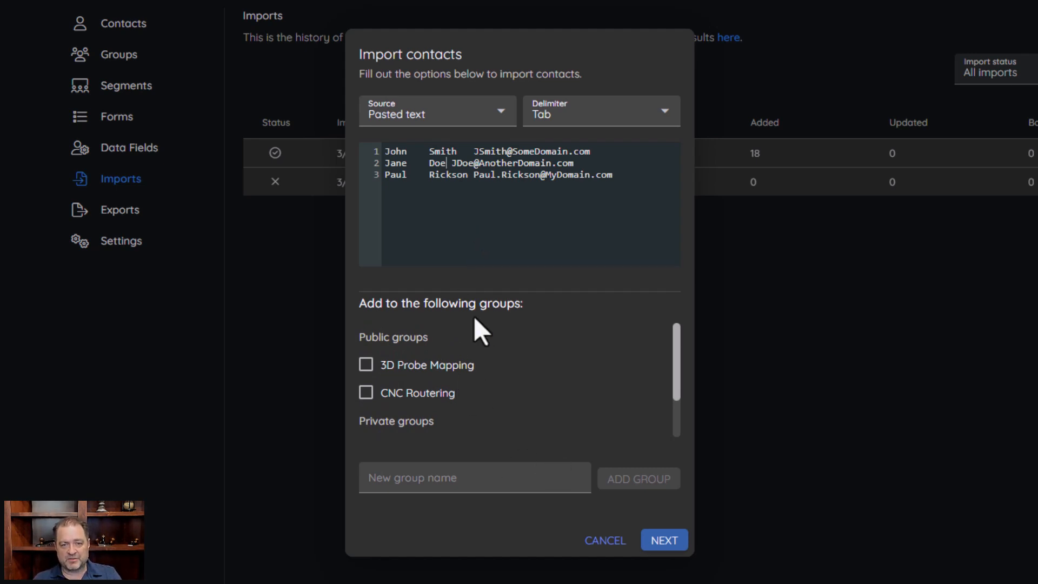
click(657, 540)
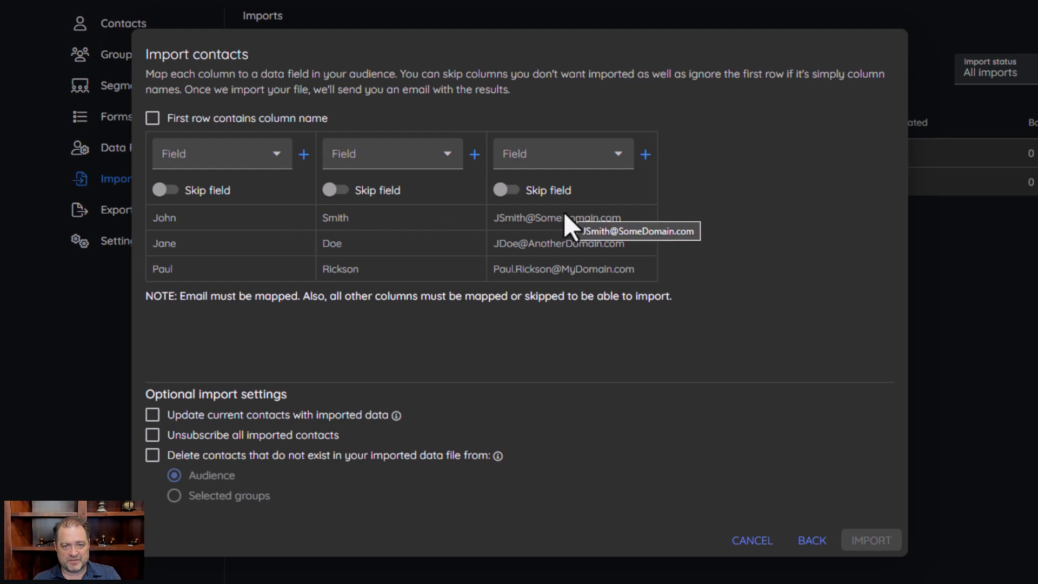
Step: Try the option that treats the first row as column names, and turn it off again
click(153, 122)
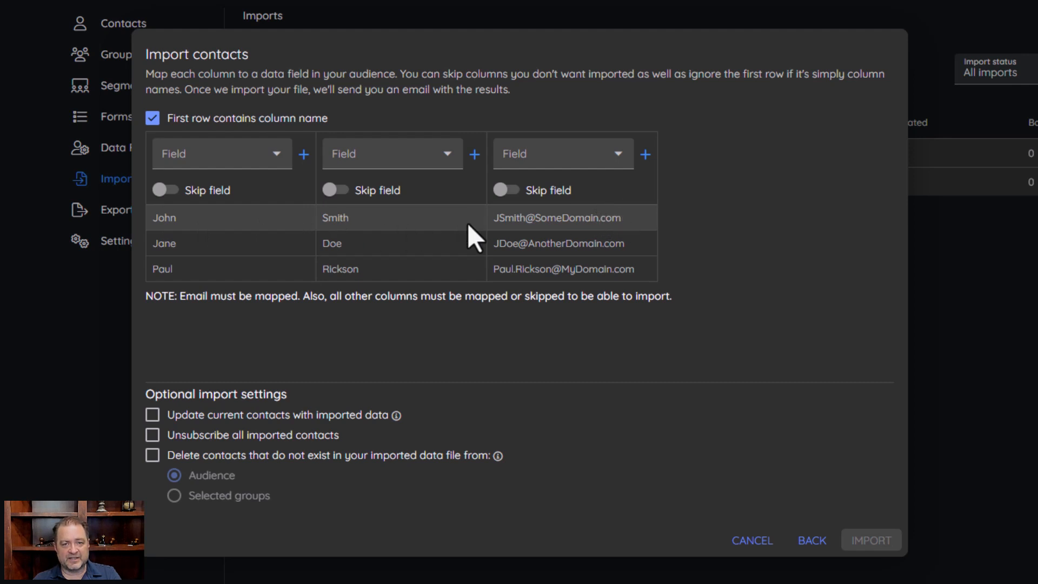
click(153, 119)
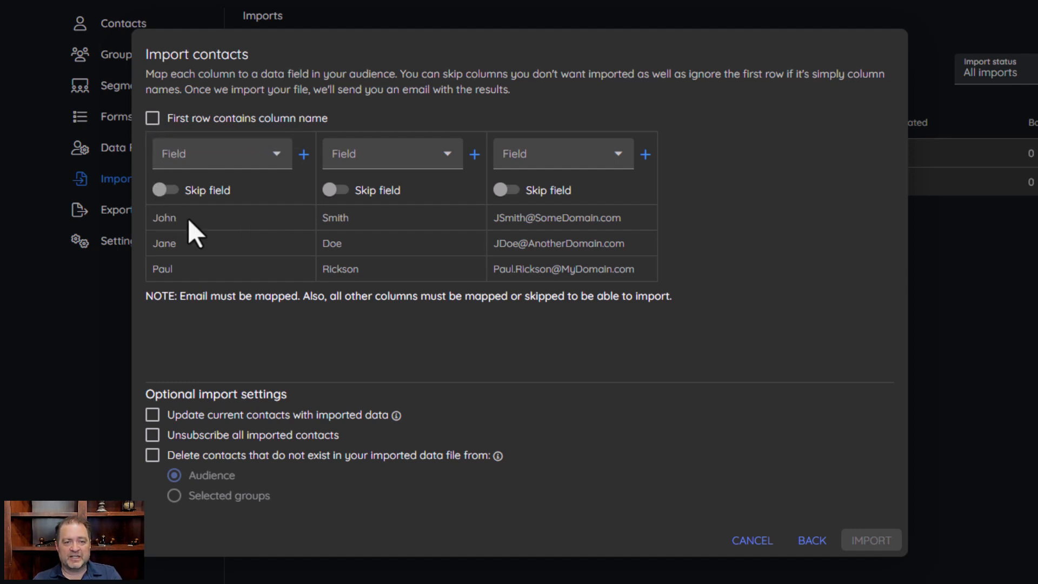
Step: Examine the standard data fields offered for mapping the first column, and leave the column unmapped
click(276, 157)
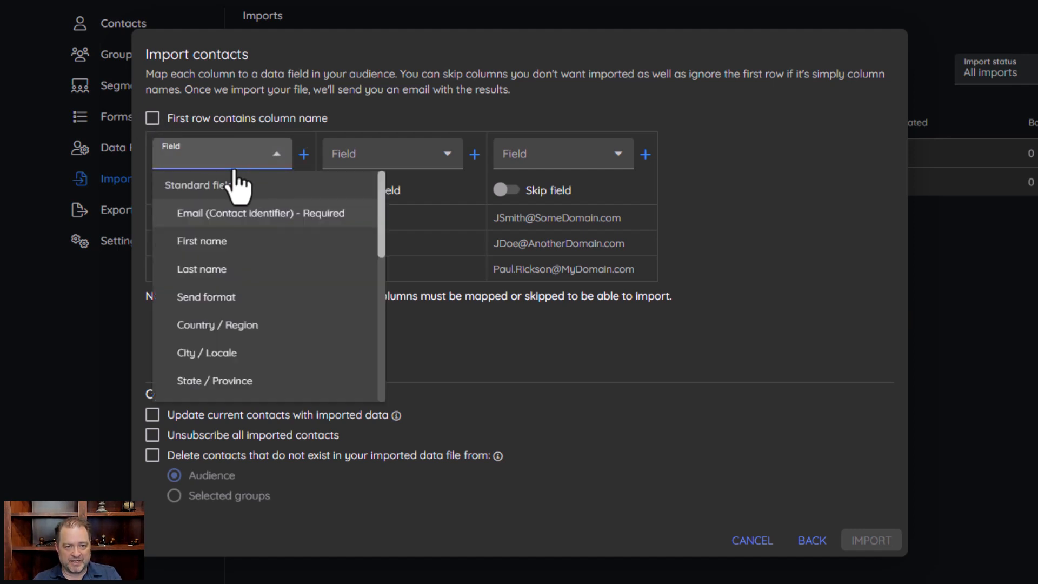
click(405, 106)
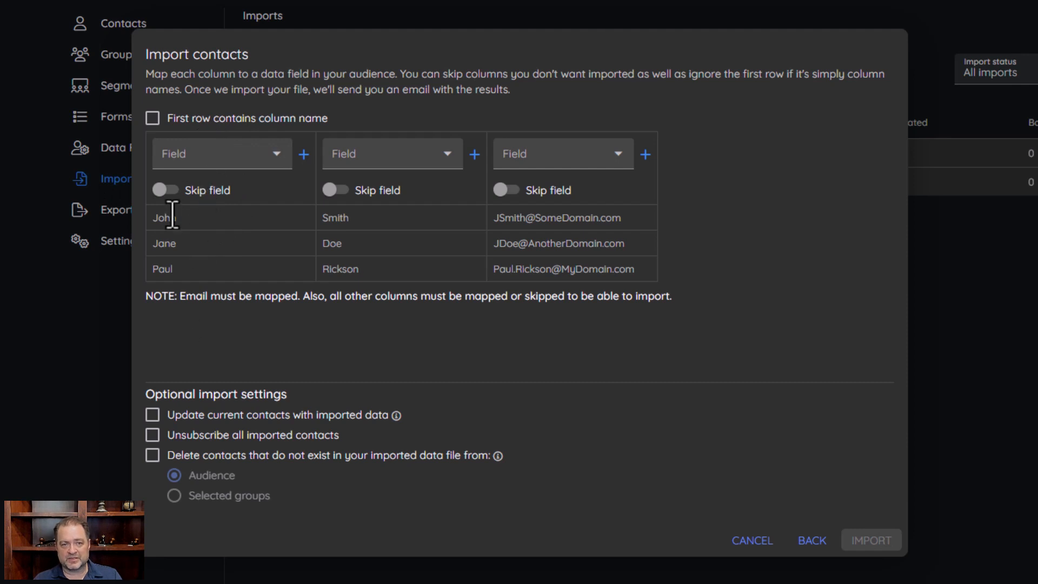
click(276, 171)
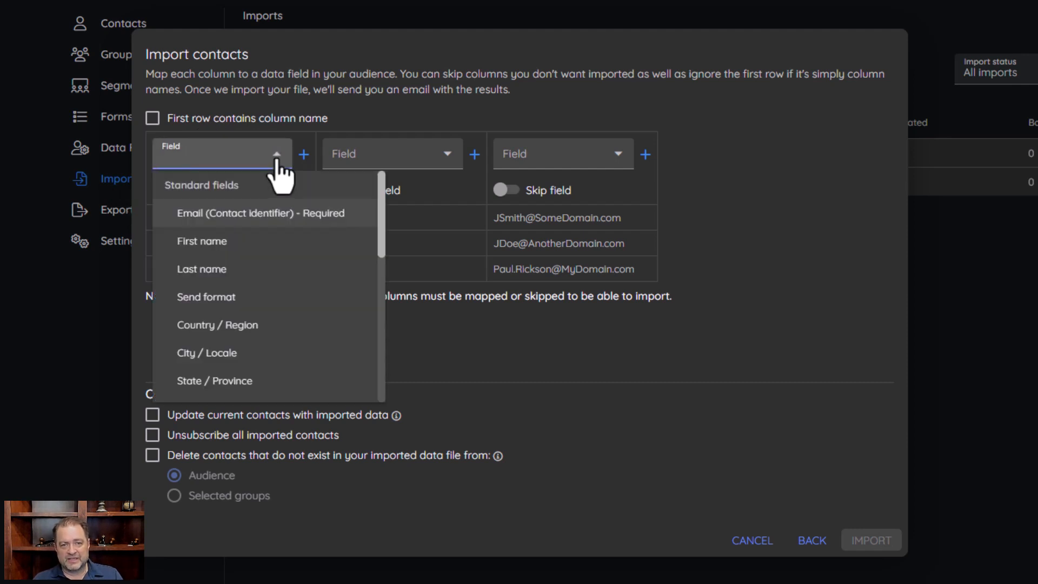
scroll(228, 270, down, 2)
scroll(230, 270, down, 3)
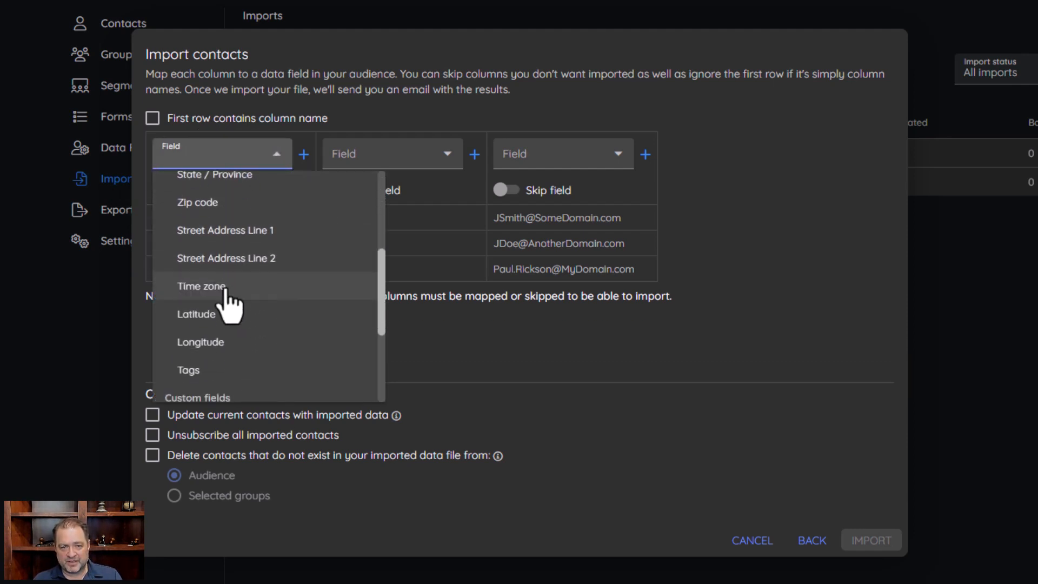
scroll(231, 303, up, 6)
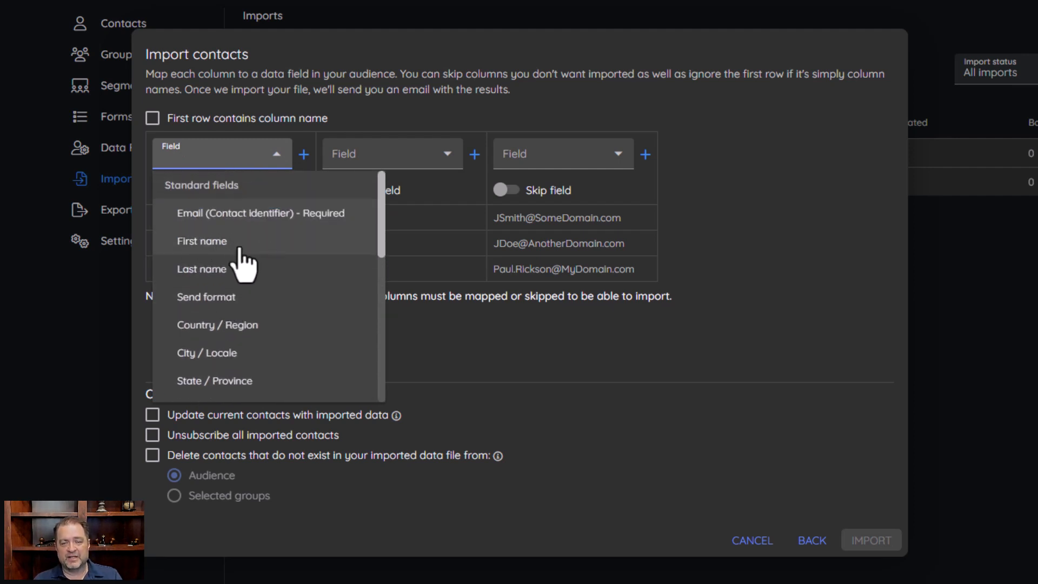
scroll(246, 262, down, 5)
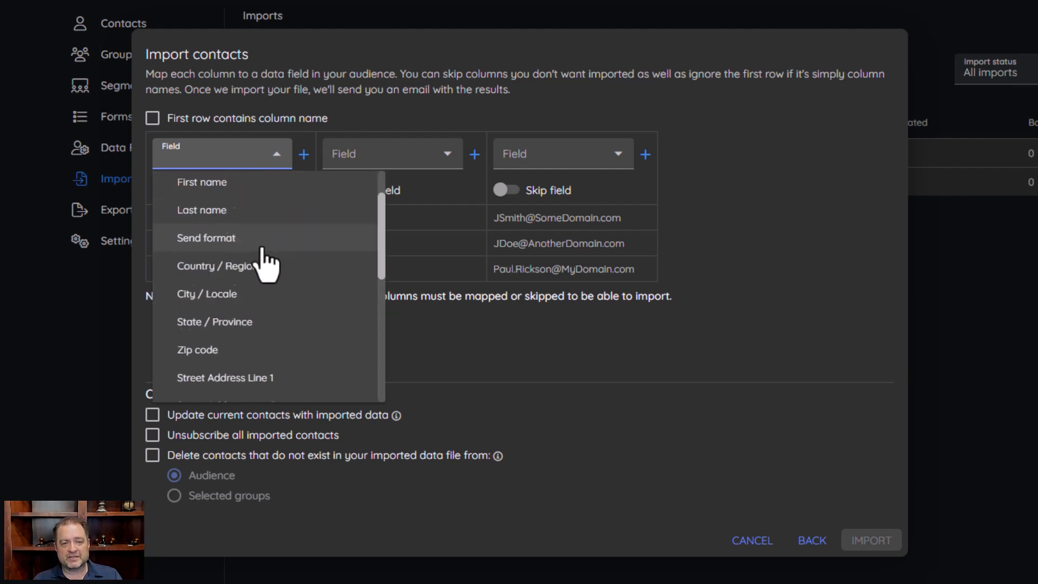
click(424, 115)
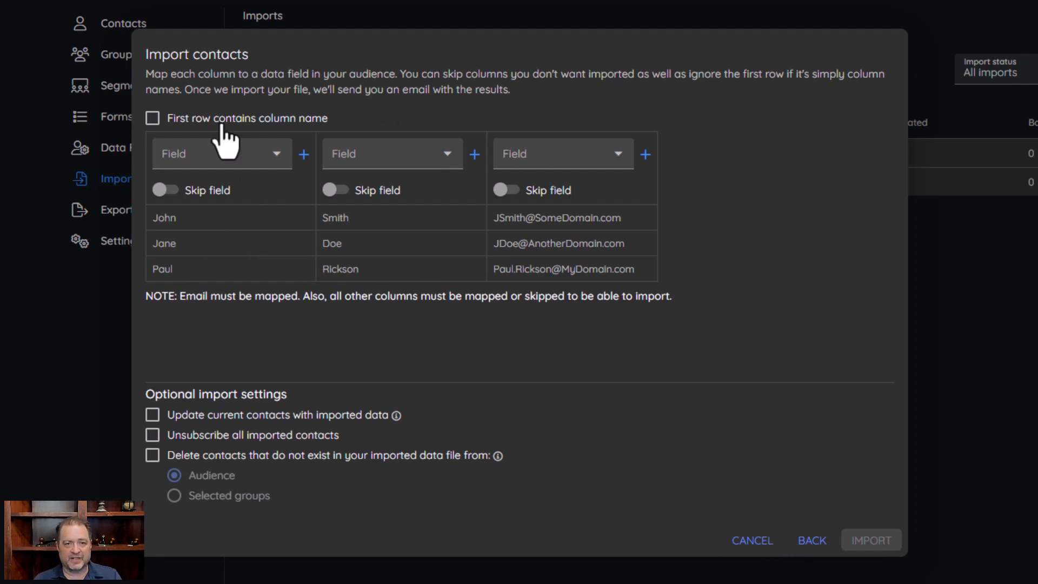
Step: Look at the form for adding a new data field from the first column, and cancel it
click(304, 155)
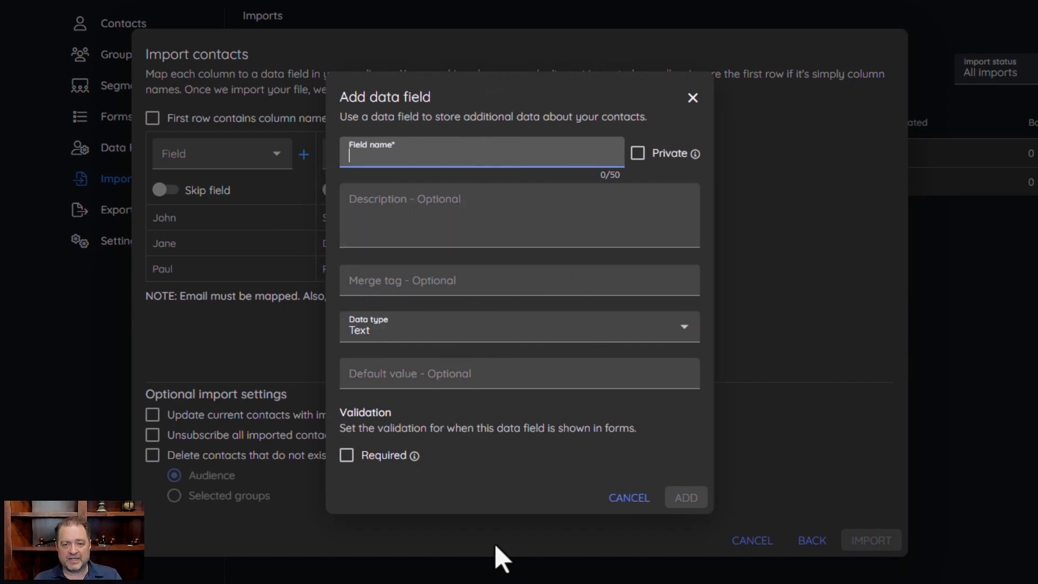
click(630, 499)
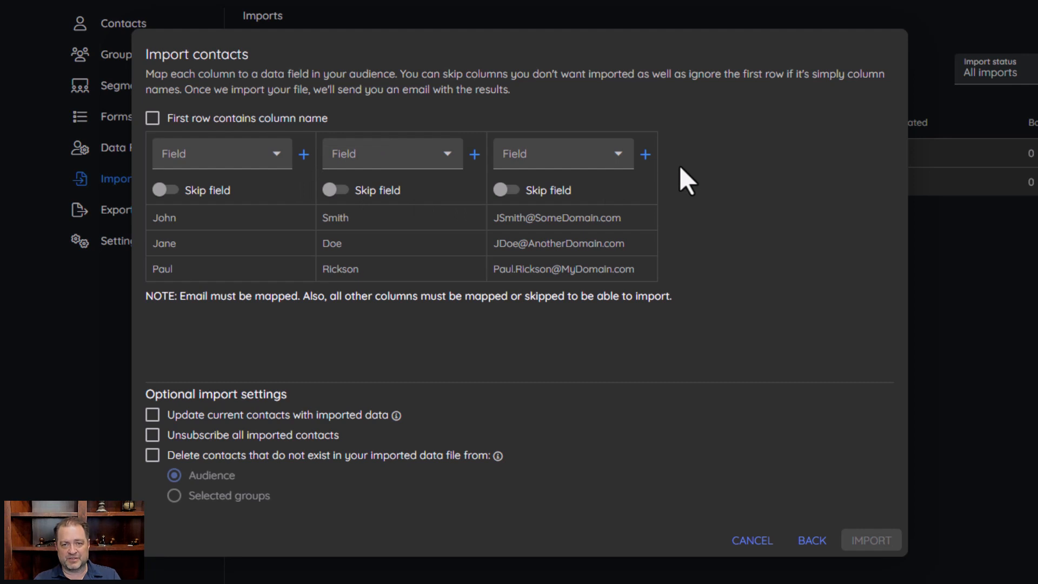
click(304, 156)
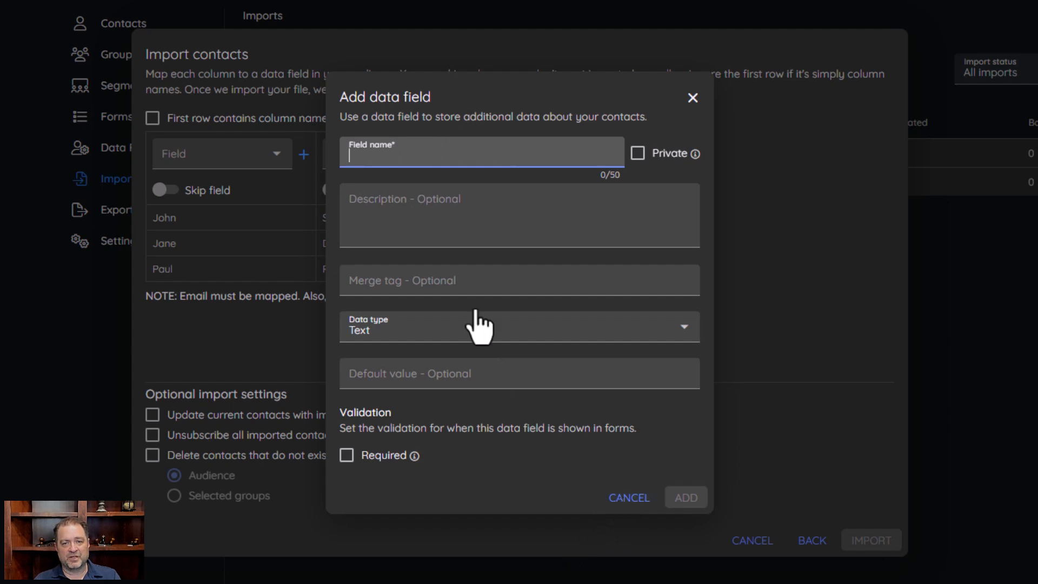
click(629, 498)
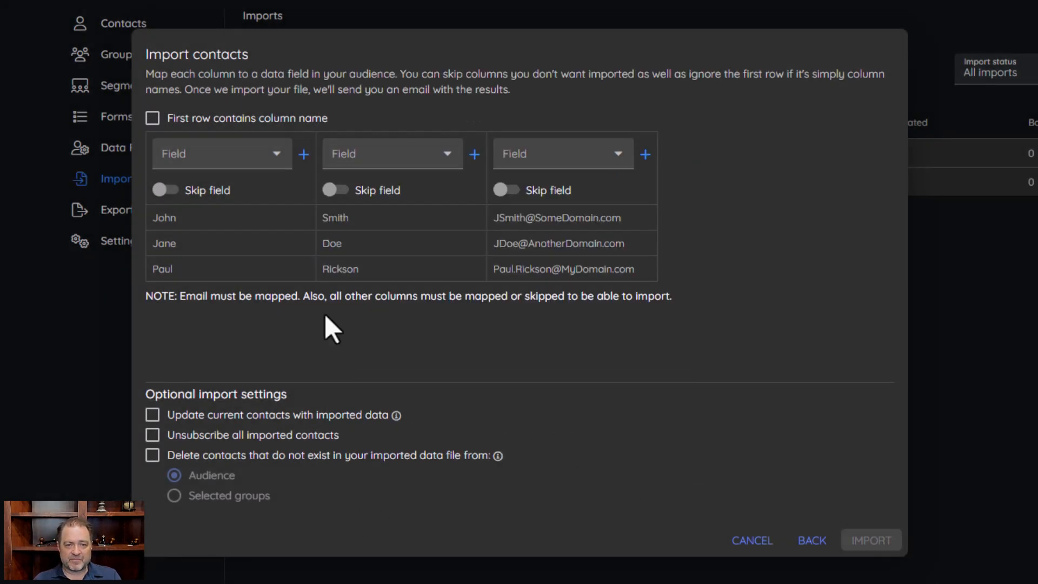
Step: Map the three columns in order to First name, Last name and Email (Contact identifier)
click(218, 155)
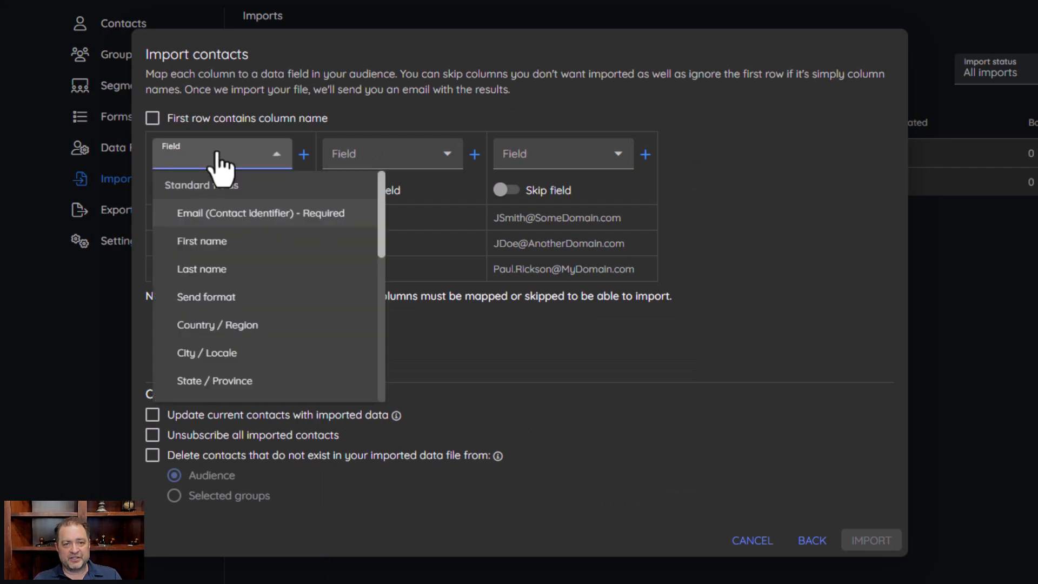
click(209, 241)
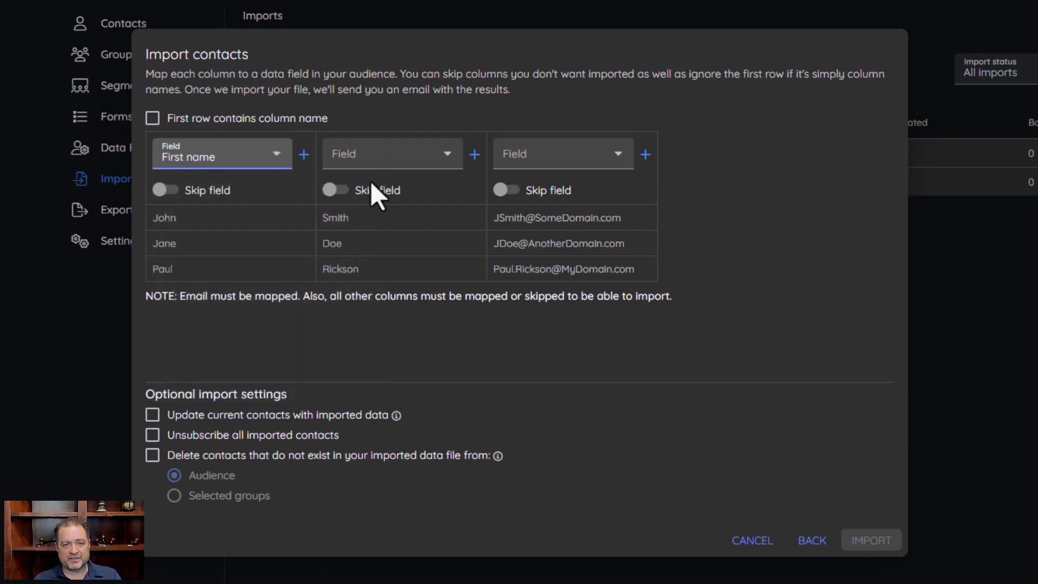
click(381, 158)
click(372, 205)
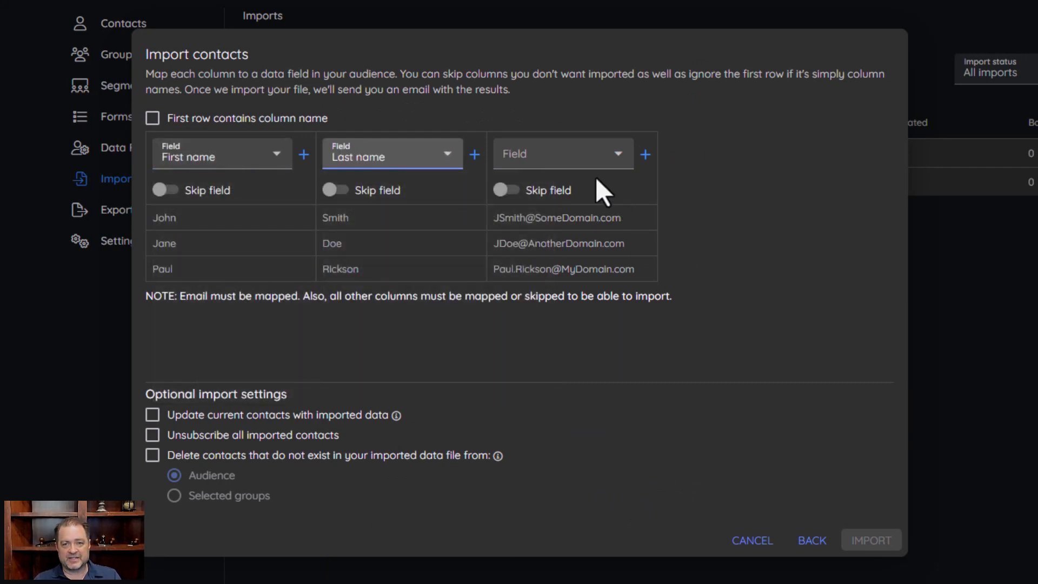
click(589, 156)
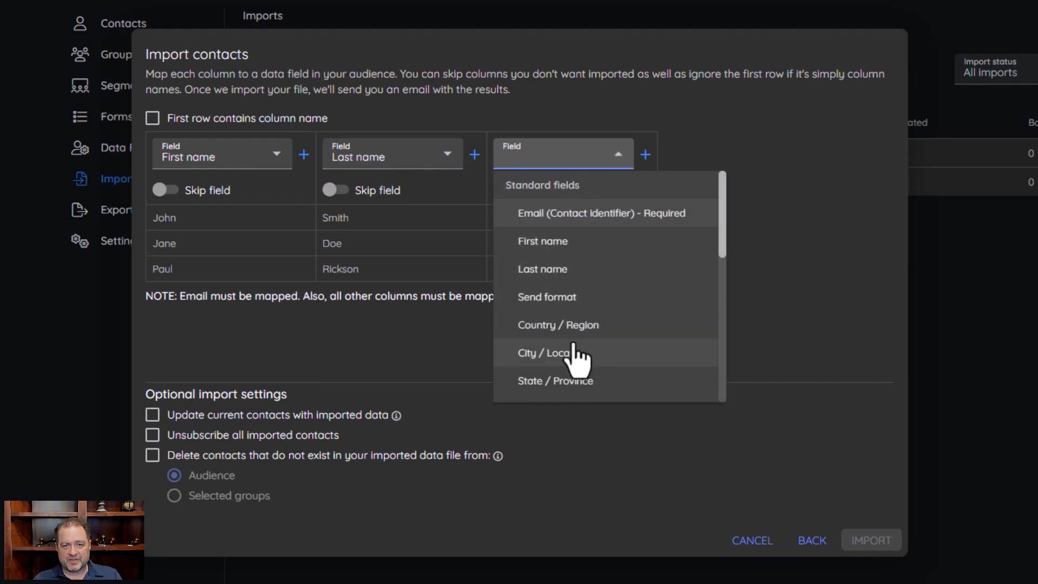
click(570, 215)
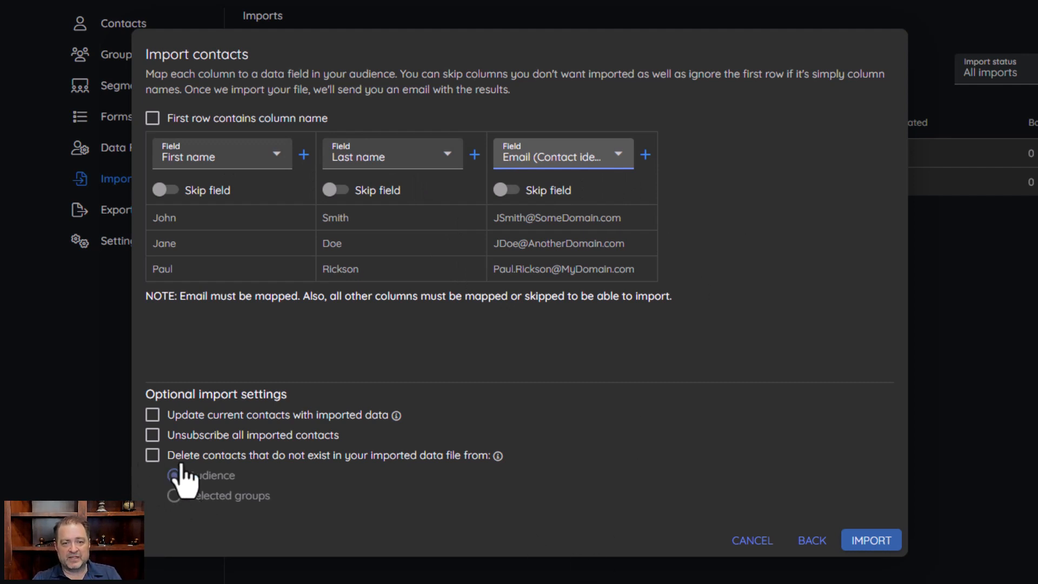
Step: Turn on deleting contacts from the audience that are missing from the imported file, and cancel the import
click(153, 456)
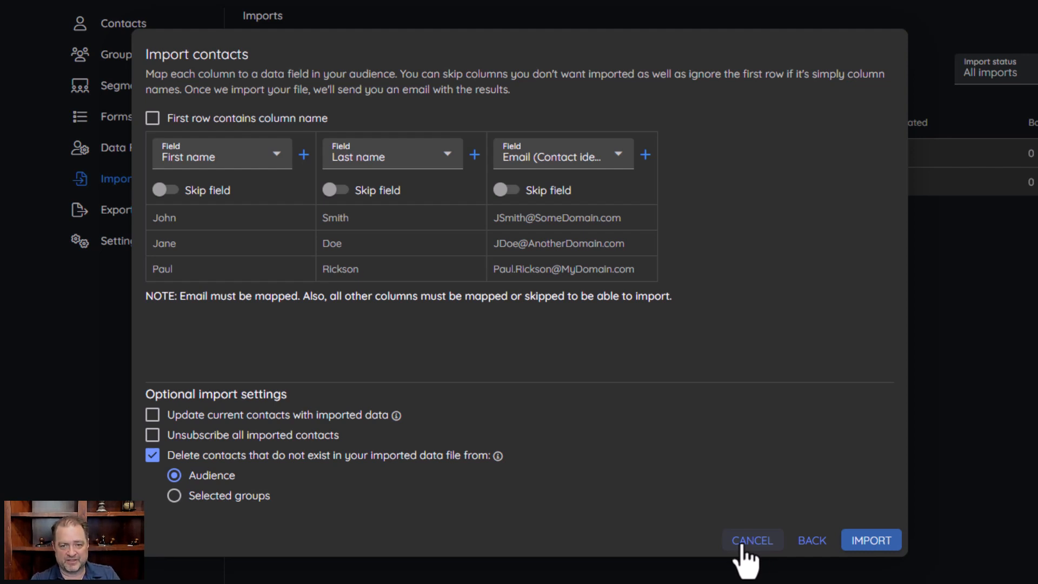
click(755, 543)
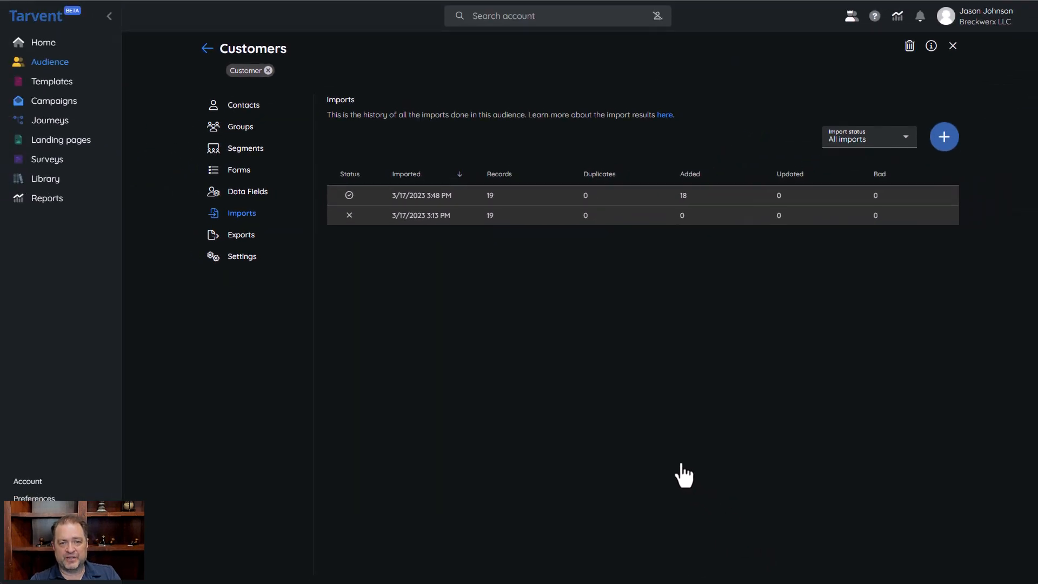
Step: Start a new contact export in the audience's Exports section and name it Test
click(233, 238)
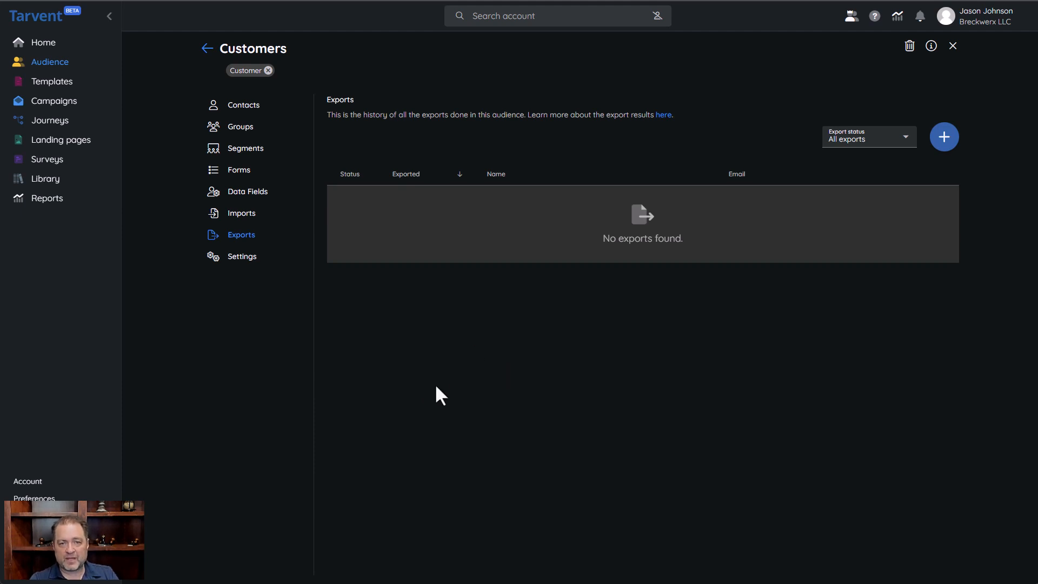
click(944, 136)
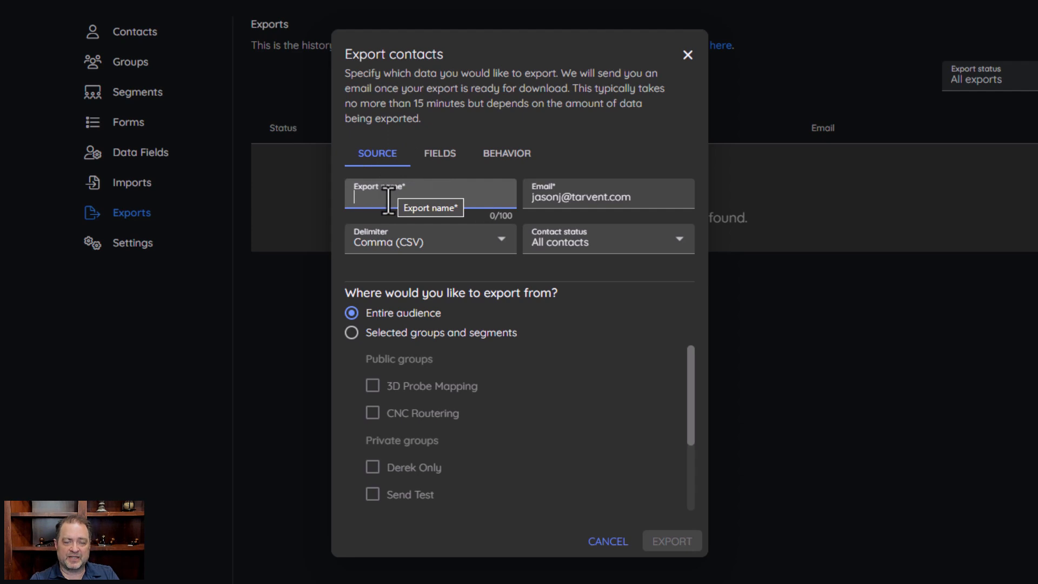
text(TEst)
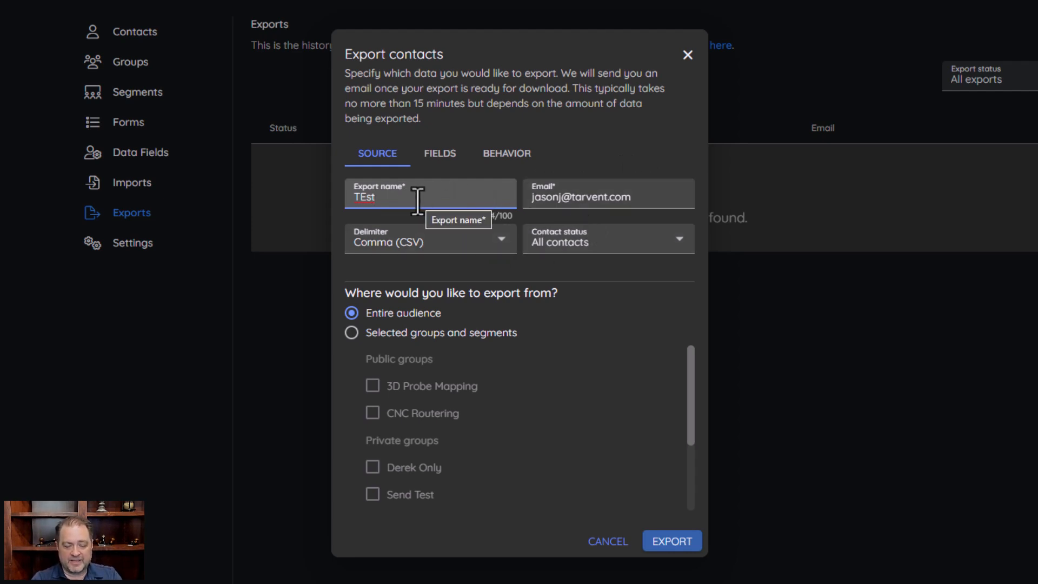
key(BackSpace)
key(BackSpace)
key(BackSpace)
text(est)
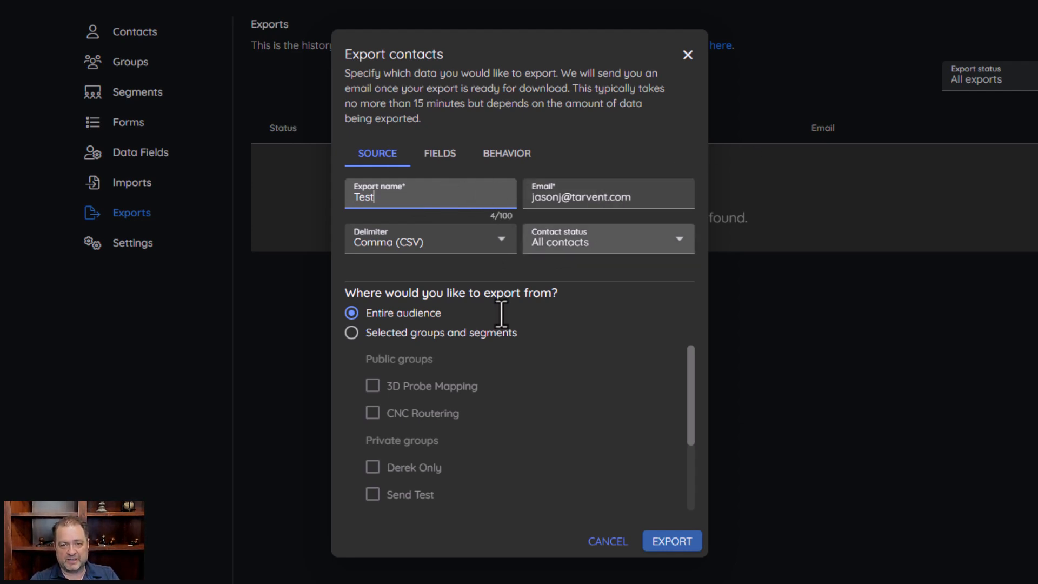
Step: Examine the delimiter and contact status choices for the export, leaving both unchanged
click(493, 246)
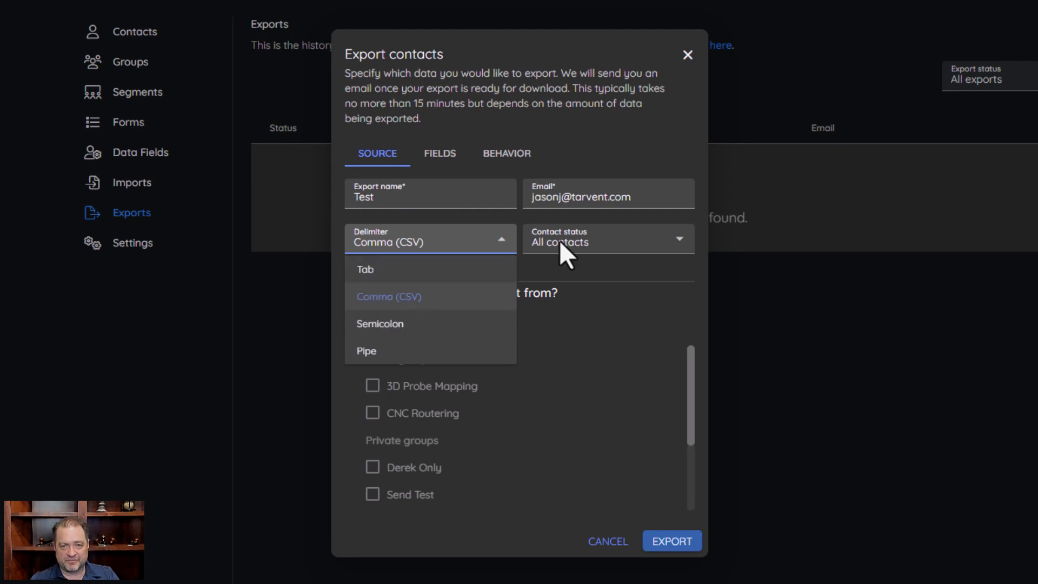
click(596, 142)
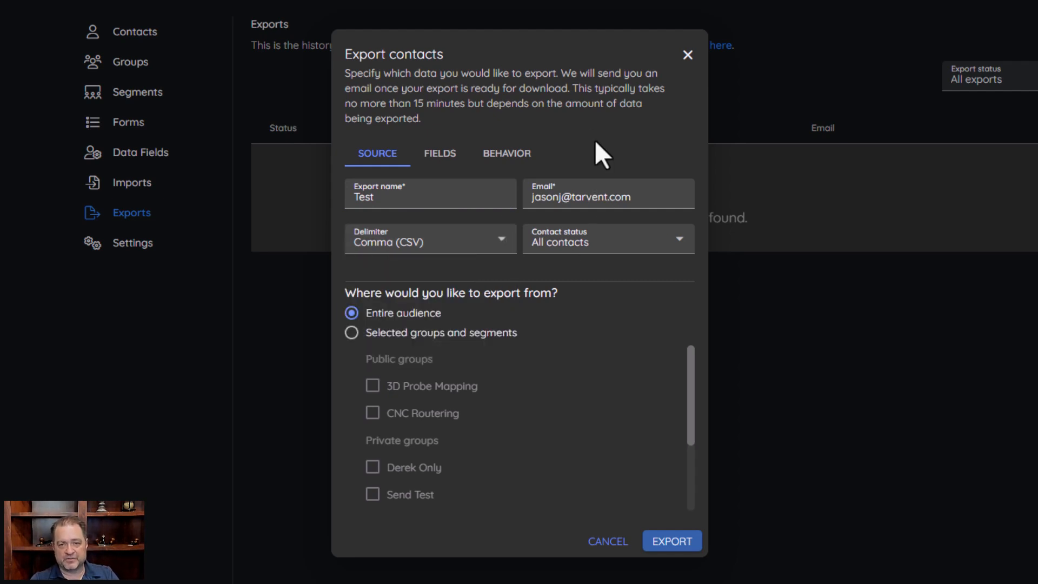
click(596, 252)
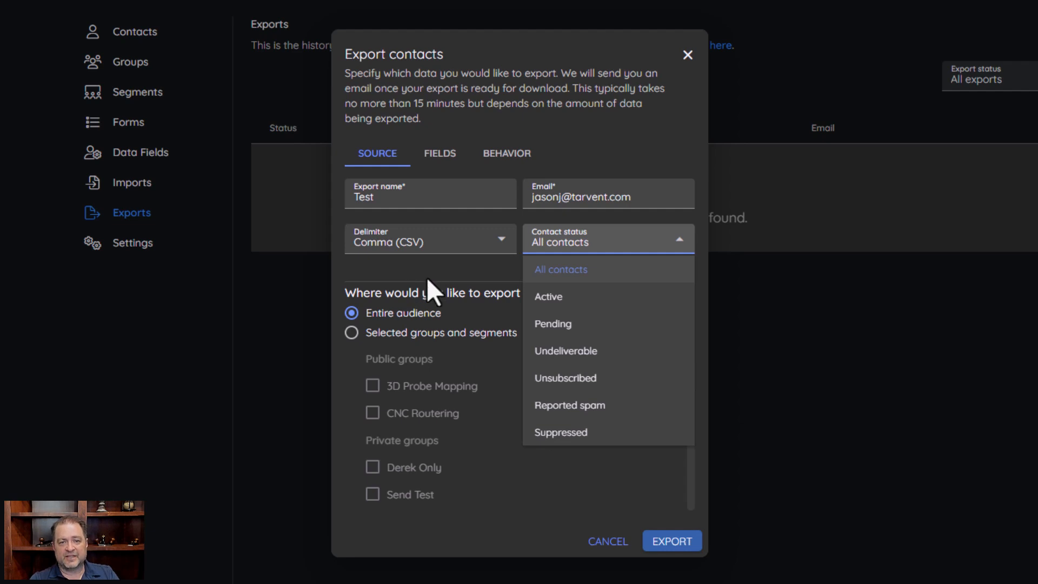
click(421, 301)
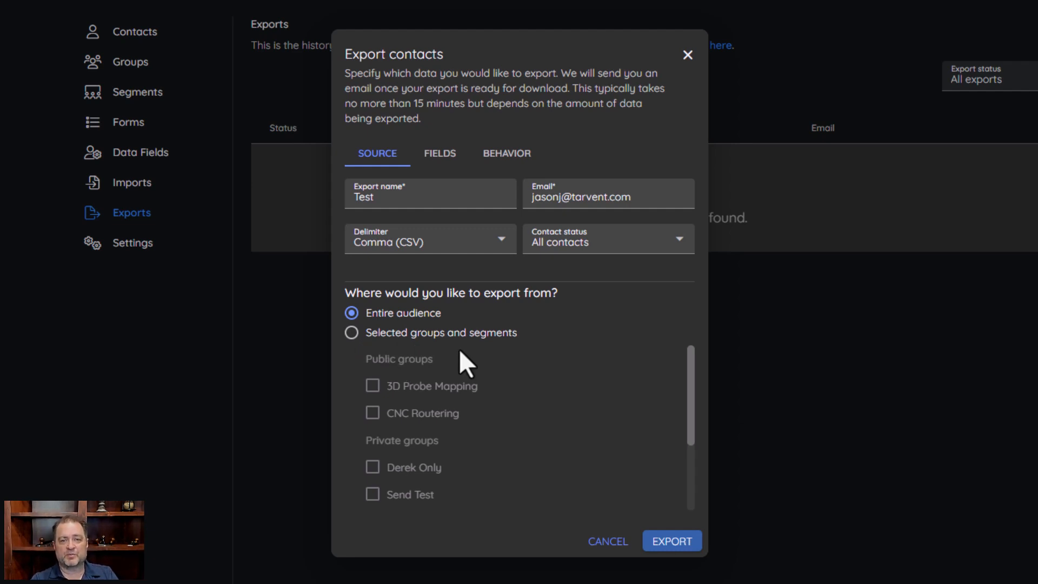
Step: Switch the export to selected fields and examine the basic, data, GDPR and additional fields offered
click(441, 155)
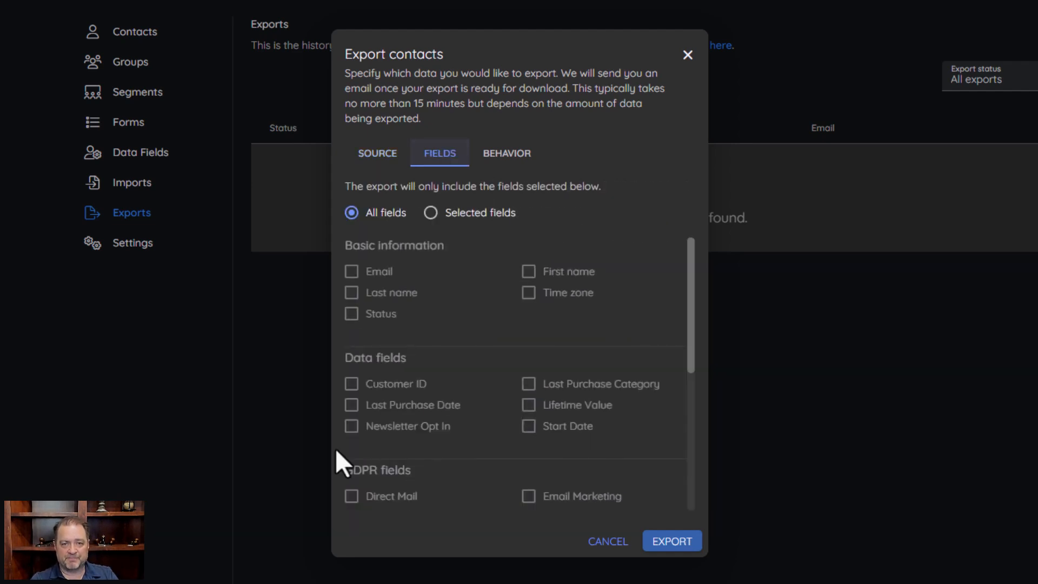
click(431, 214)
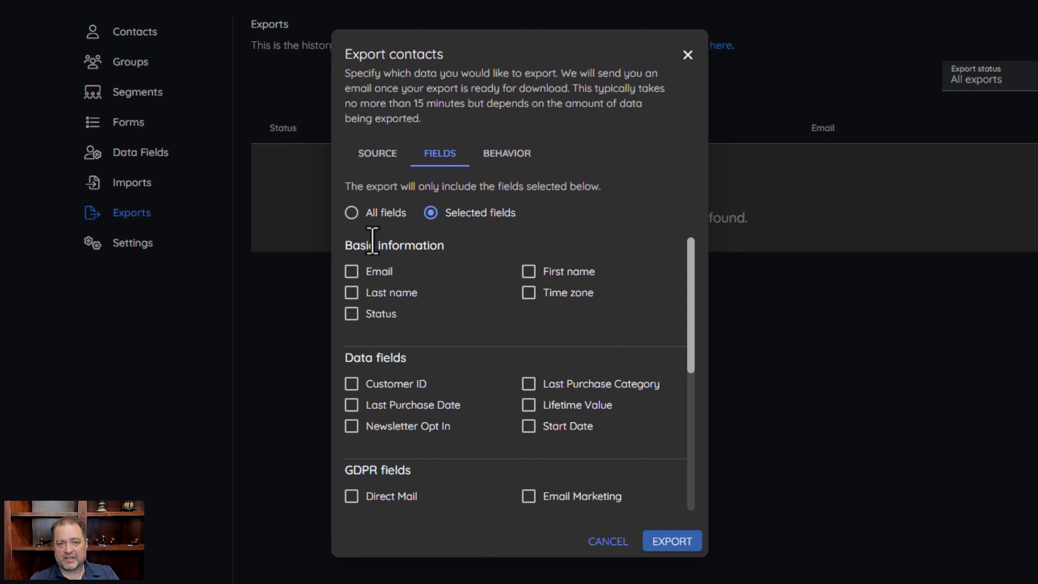
scroll(546, 394, down, 2)
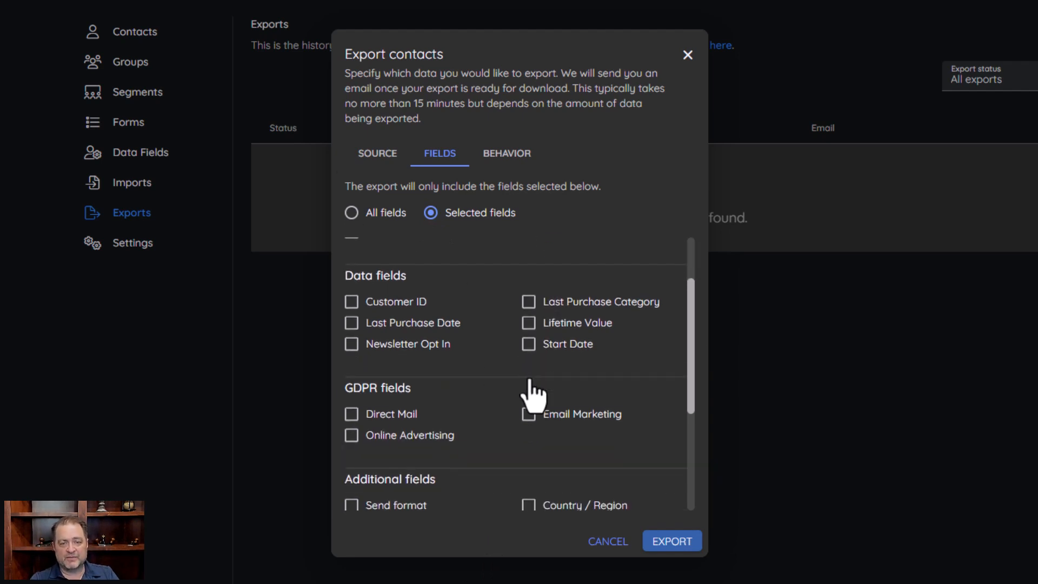
scroll(511, 379, up, 2)
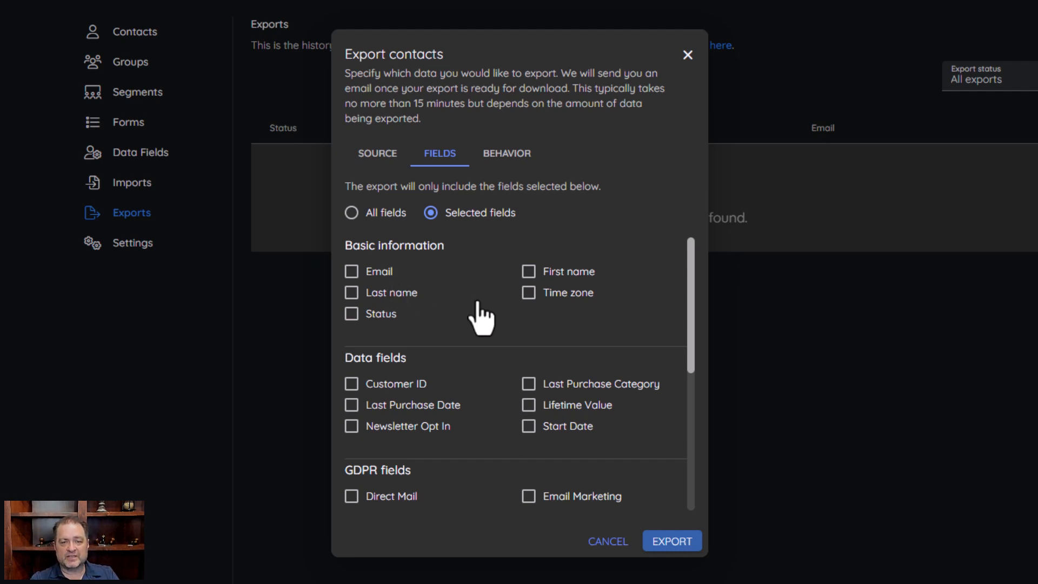
scroll(488, 448, down, 4)
scroll(488, 448, down, 1)
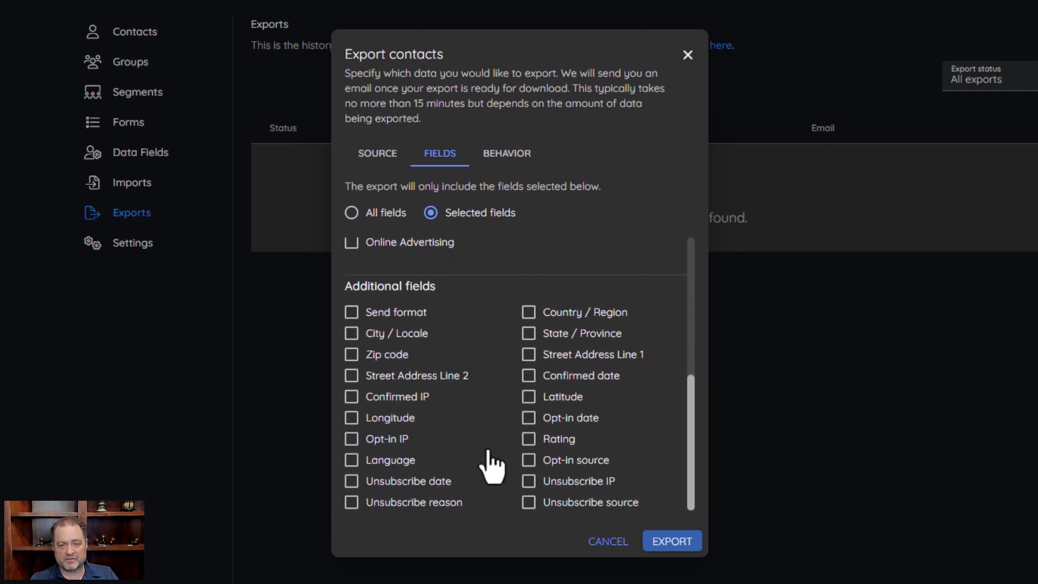
scroll(486, 444, up, 5)
Step: Try the selected behaviors filter, return it to all behaviors, and cancel the export
click(502, 157)
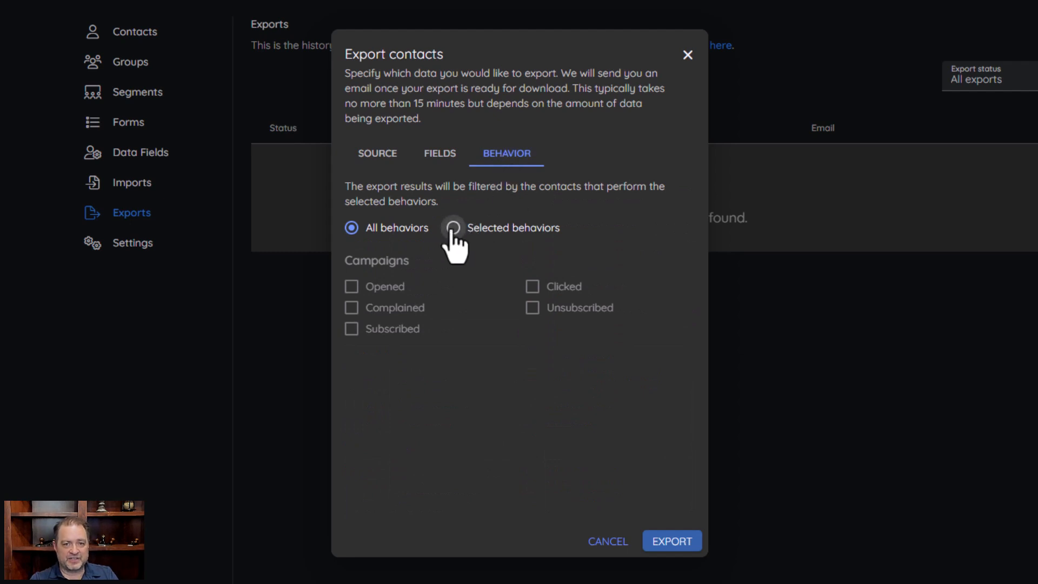
click(452, 229)
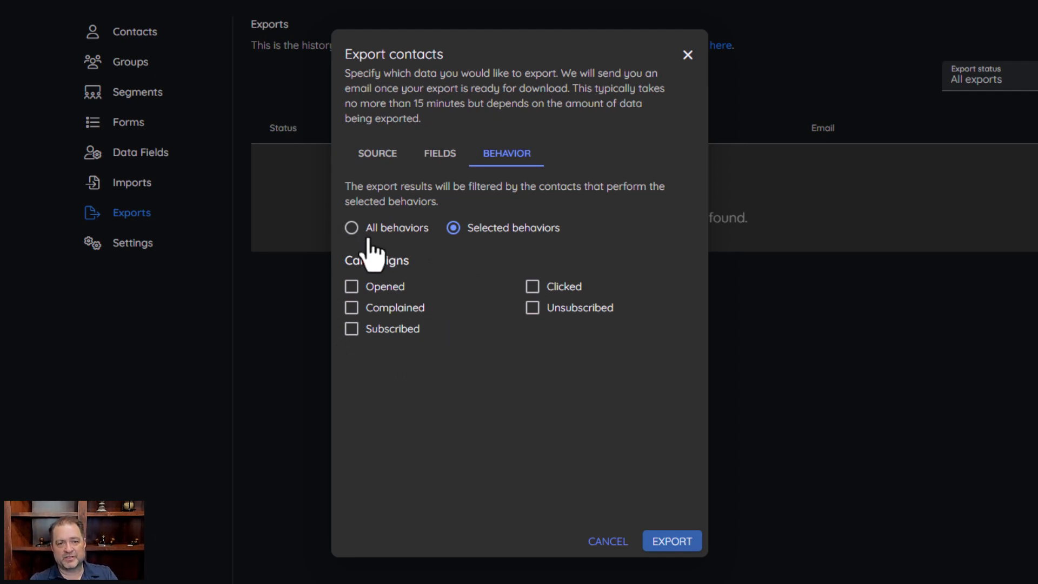
click(352, 228)
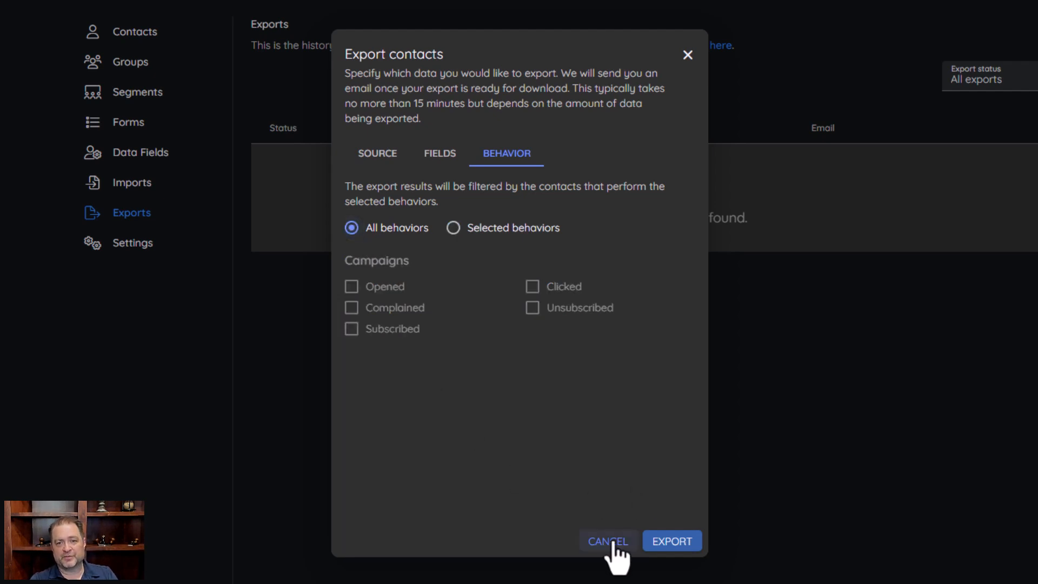
click(373, 156)
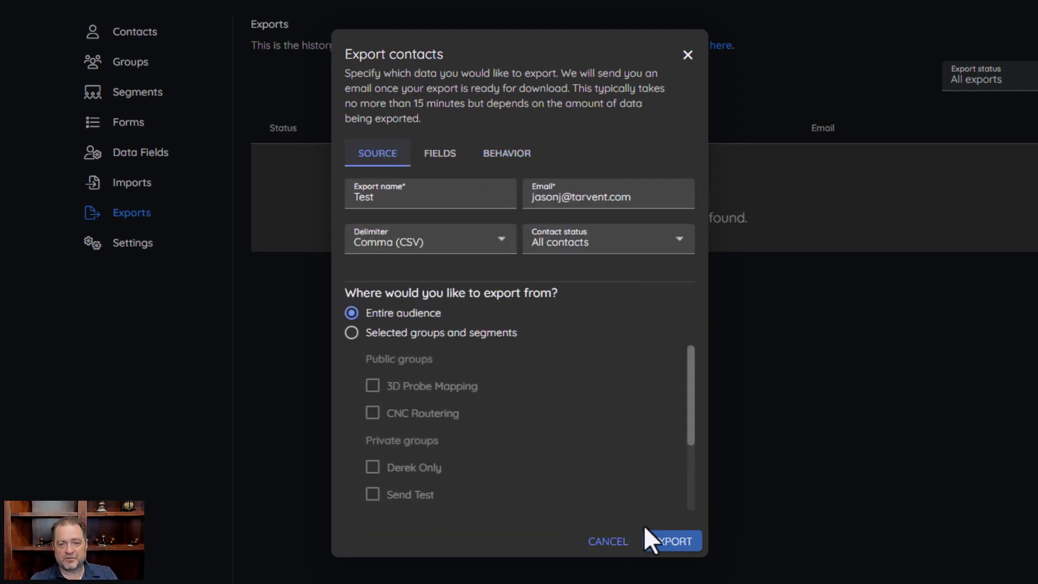
click(610, 544)
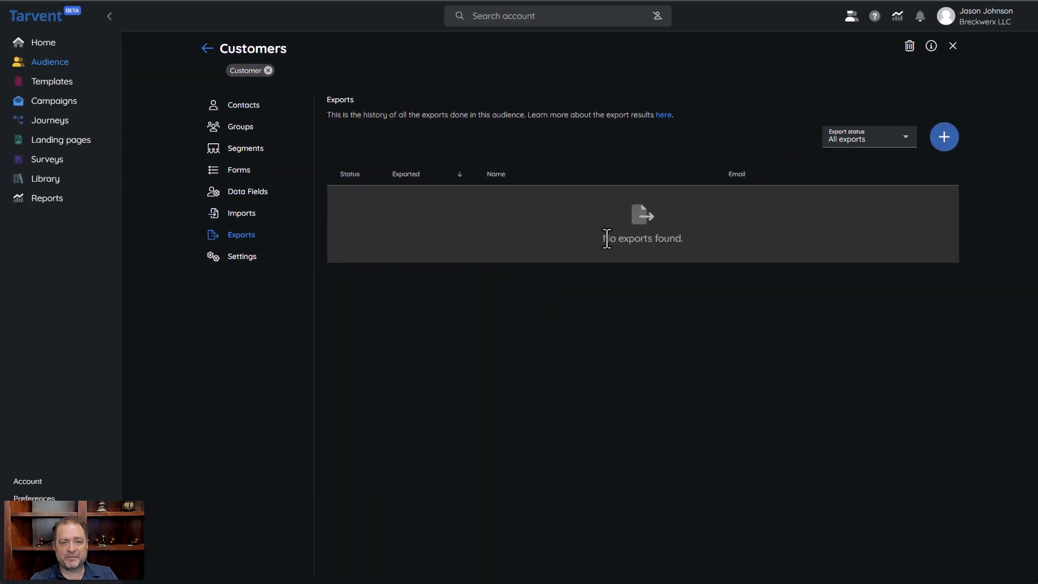